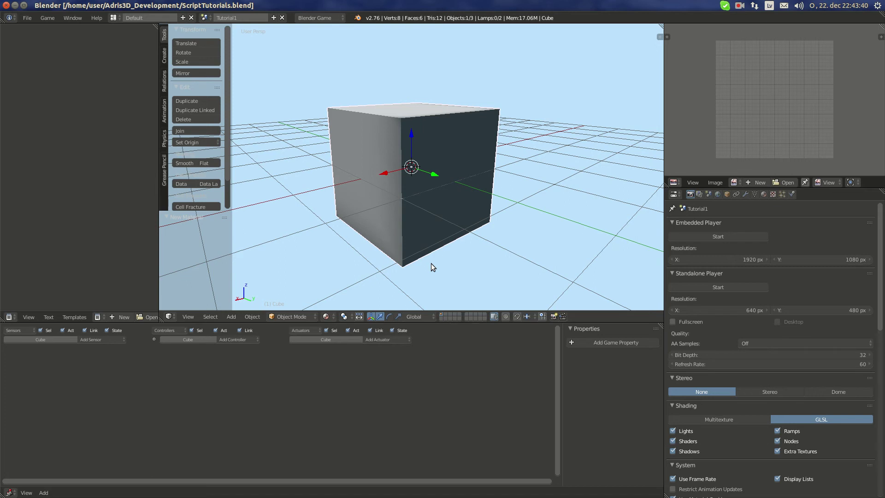
Orbit around the cube and select the Hemi lamp.
mouse_move(431, 263)
middle_down()
mouse_move(420, 185)
mouse_move(403, 171)
mouse_move(383, 211)
mouse_move(421, 217)
mouse_move(517, 199)
mouse_move(419, 206)
mouse_move(507, 195)
mouse_move(453, 193)
mouse_move(446, 179)
middle_up()
scroll(447, 176, down, 5)
scroll(404, 182, down, 2)
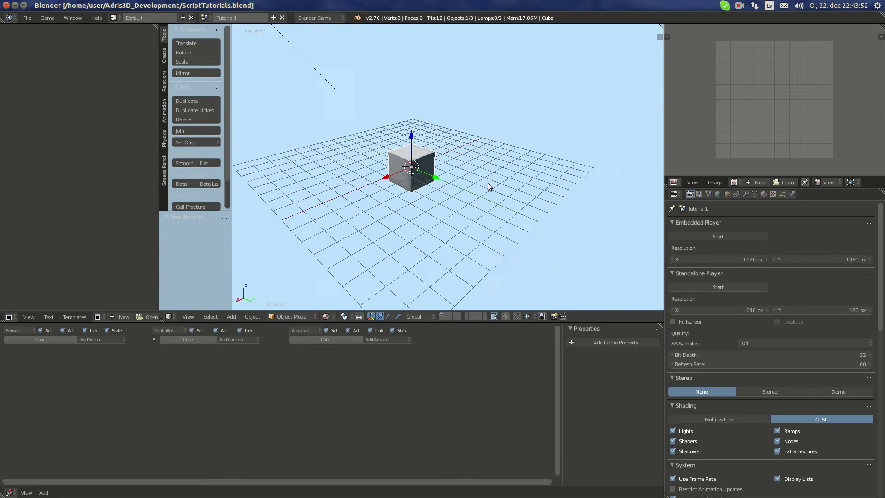
scroll(487, 184, up, 3)
scroll(457, 187, up, 3)
scroll(464, 194, up, 2)
mouse_move(464, 194)
middle_down()
mouse_move(479, 192)
mouse_move(482, 157)
mouse_move(447, 156)
mouse_move(507, 164)
middle_up()
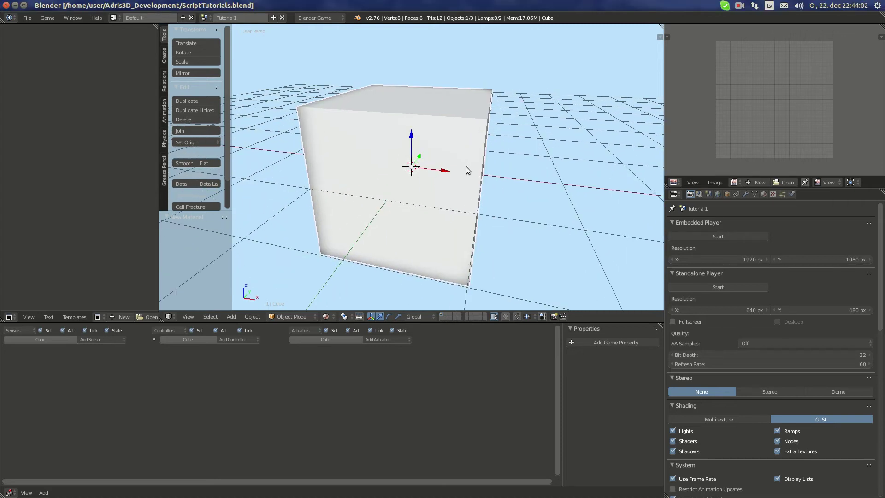
scroll(466, 166, down, 5)
mouse_move(484, 173)
middle_down()
mouse_move(507, 175)
mouse_move(452, 165)
middle_up()
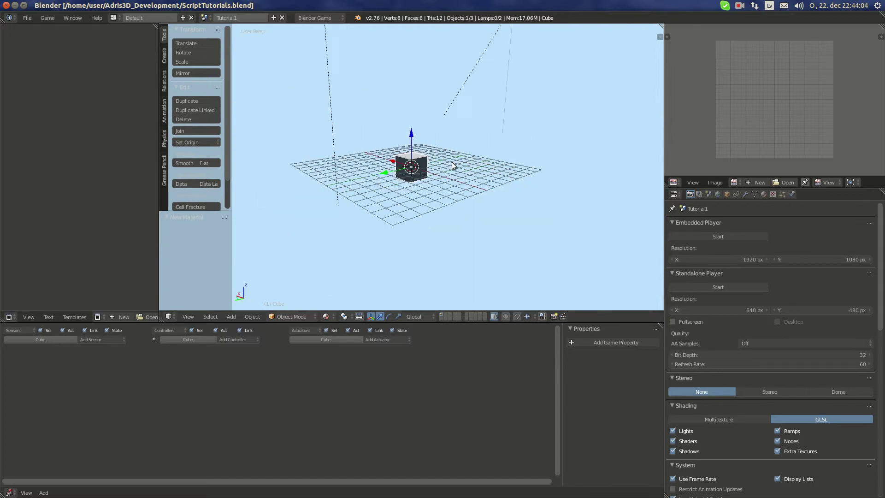
scroll(453, 166, down, 4)
right_click(343, 93)
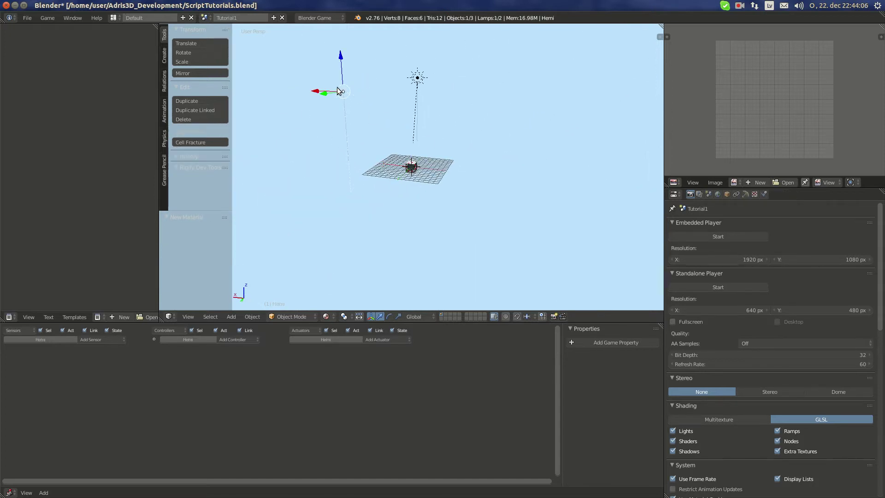
key(g)
key(Escape)
scroll(431, 173, up, 1)
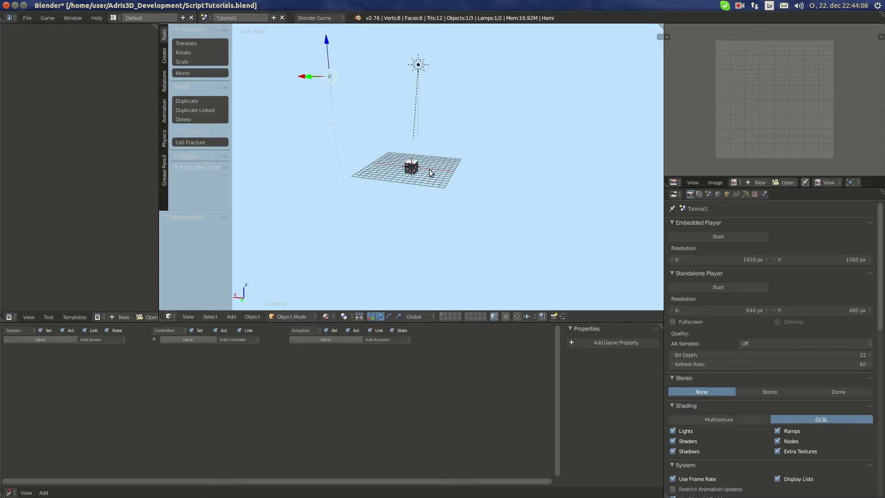
scroll(430, 173, up, 5)
scroll(477, 155, up, 4)
mouse_move(465, 149)
middle_down()
mouse_move(364, 142)
mouse_move(433, 202)
middle_up()
scroll(427, 165, up, 4)
scroll(415, 188, down, 6)
scroll(432, 203, down, 5)
Uncheck Specular in the Hemi lamp's settings, then select the cube.
click(745, 193)
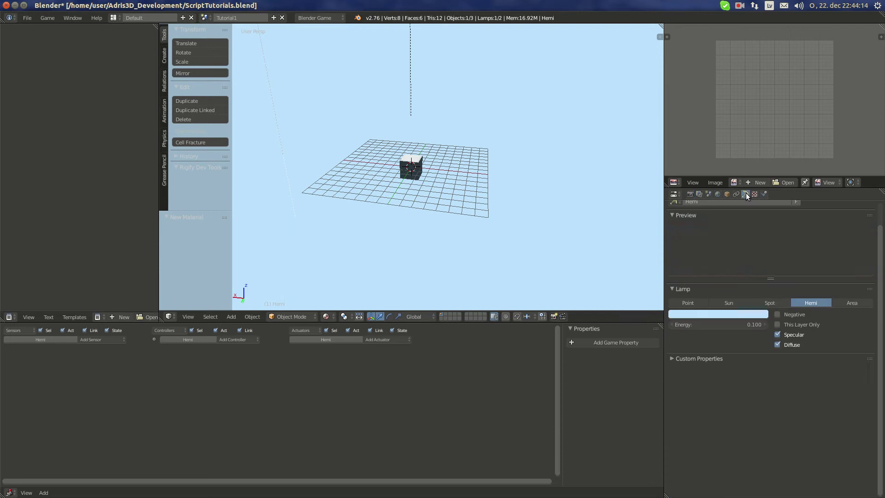
scroll(784, 303, up, 3)
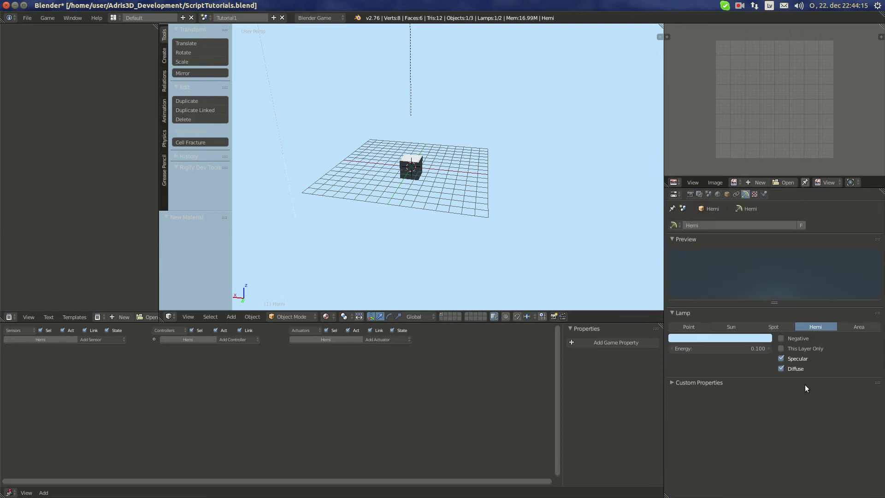
click(782, 359)
click(689, 194)
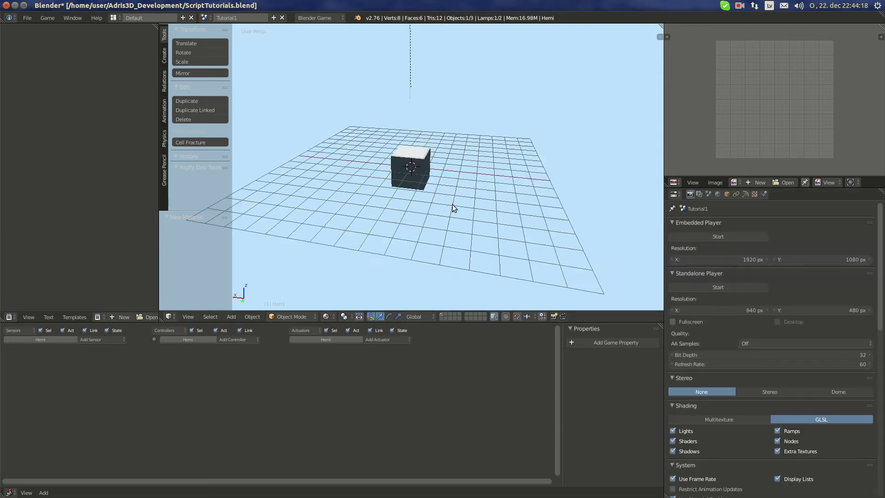
scroll(437, 201, up, 4)
scroll(408, 180, down, 8)
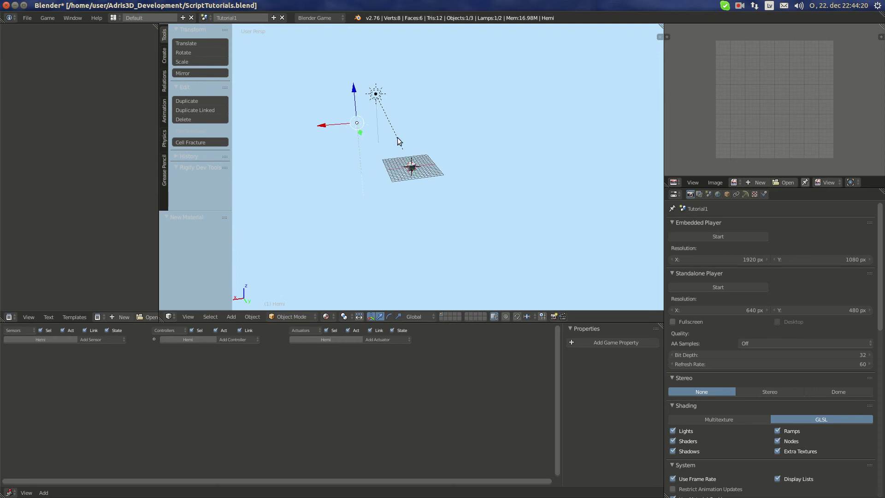
click(423, 178)
scroll(429, 180, up, 6)
scroll(471, 166, up, 4)
mouse_move(483, 164)
middle_down()
mouse_move(415, 148)
mouse_move(388, 110)
mouse_move(469, 162)
mouse_move(486, 153)
middle_up()
right_click(369, 148)
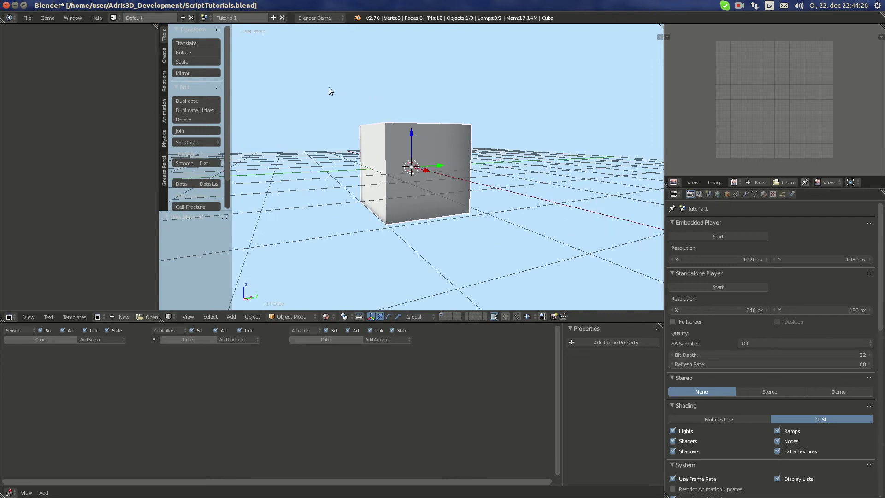
Create a new text block, widen the text editor, and enable syntax highlighting and line numbers.
click(111, 316)
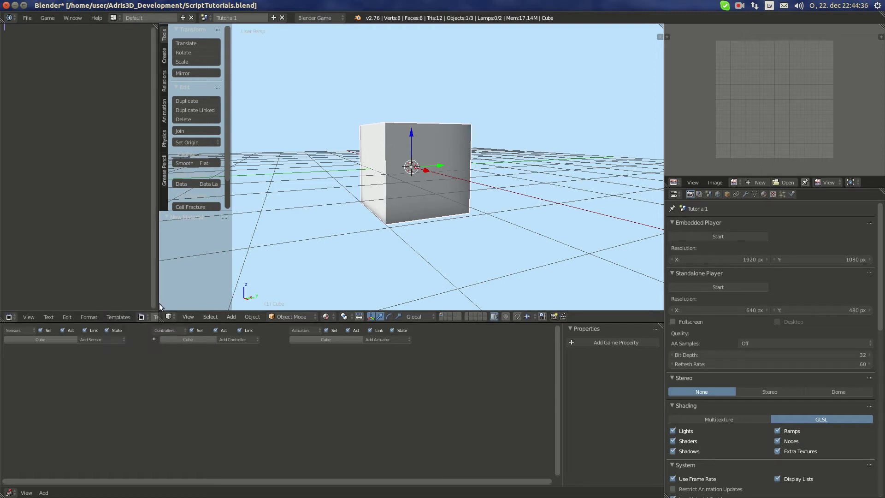
drag(159, 303, 268, 305)
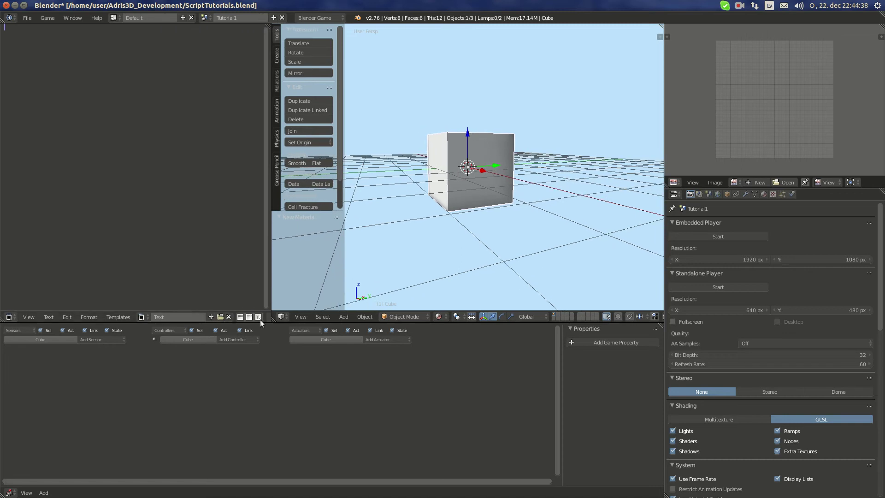
scroll(466, 240, up, 2)
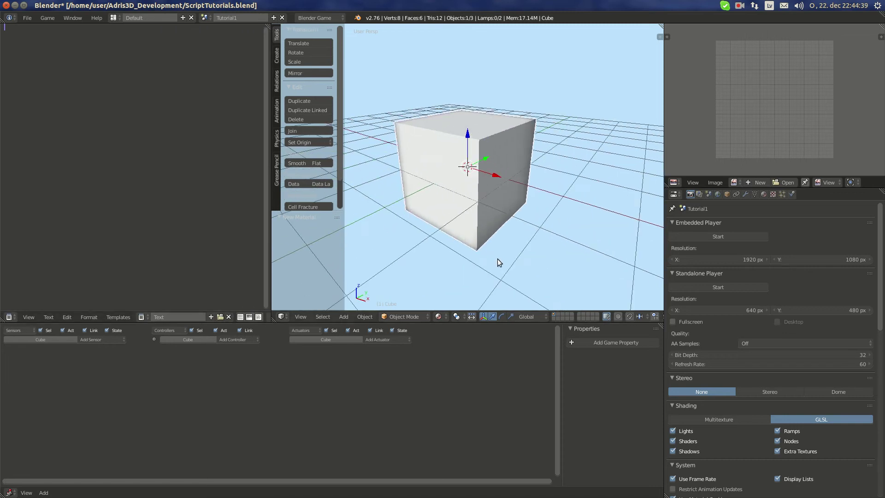
click(258, 317)
click(240, 318)
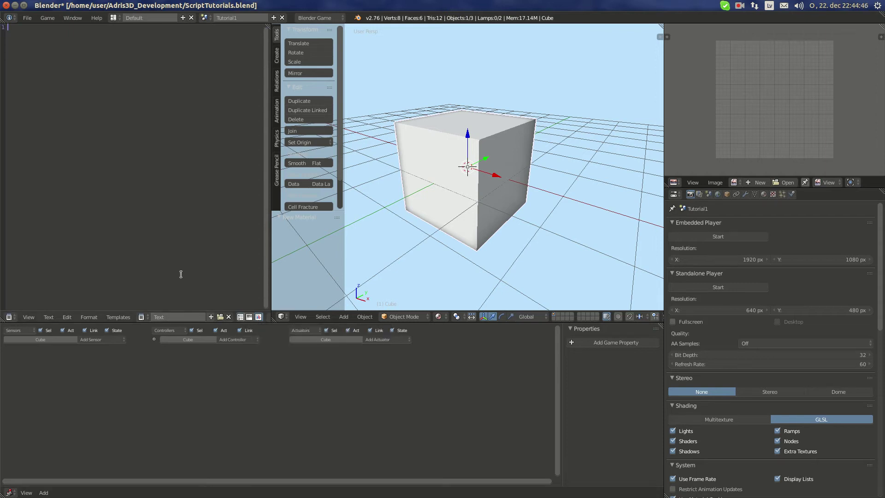
Name the new text block 'MoveCube.py'.
double_click(174, 317)
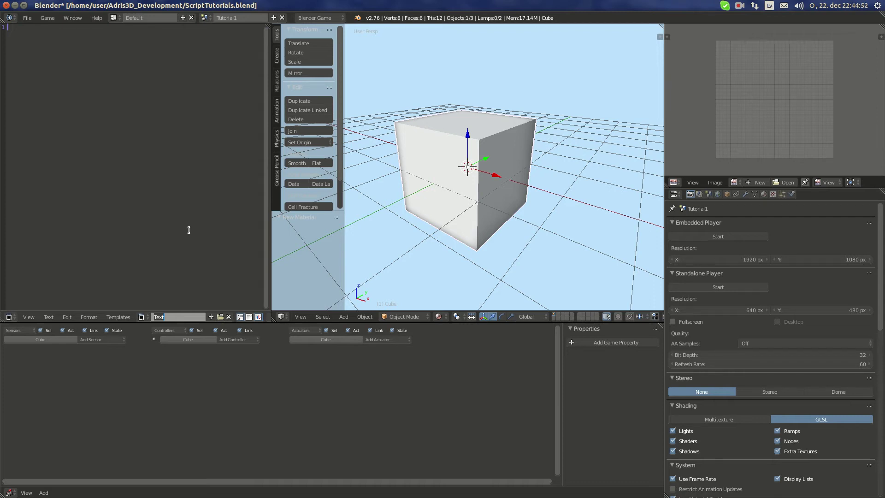
text(MoveCube.)
text(py)
key(Return)
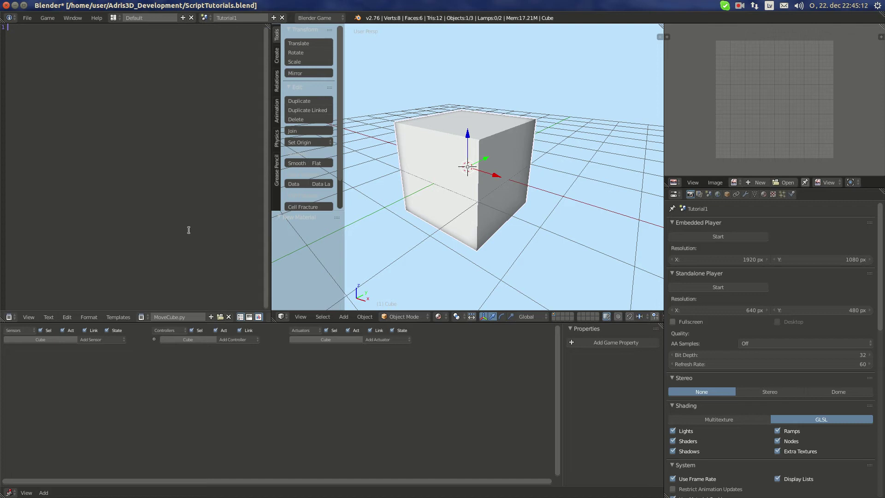
text(de)
text(f )
text(move)
Correct the typos so line 1 reads 'def move(cont):'.
double_click(27, 27)
text(M)
key(BackSpace)
text(8)
key(BackSpace)
text(m)
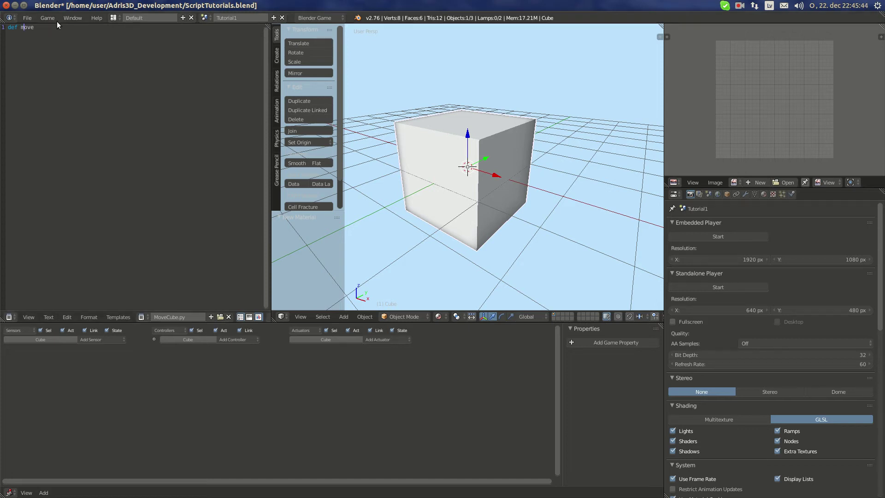
click(55, 27)
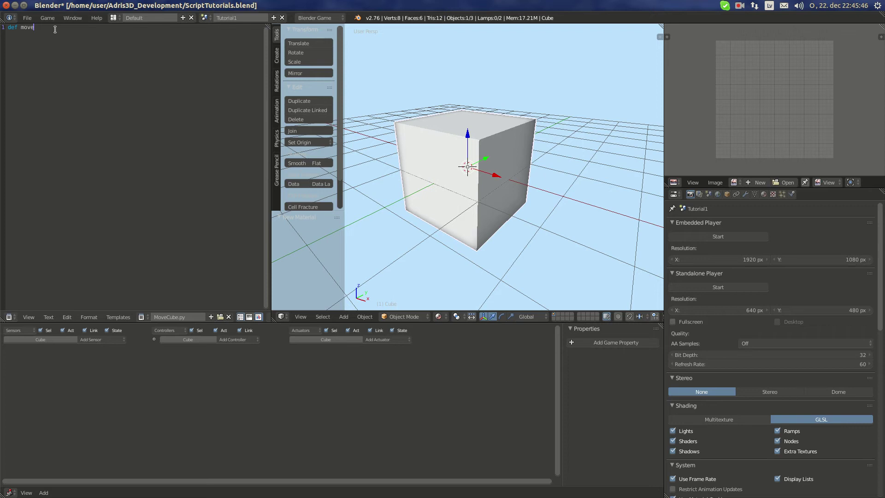
key(BackSpace)
key(BackSpace)
text(_)
key(BackSpace)
text(ve)
text(()
text((cont))
Add a Python controller to the cube and name it 'move'.
click(235, 341)
click(238, 404)
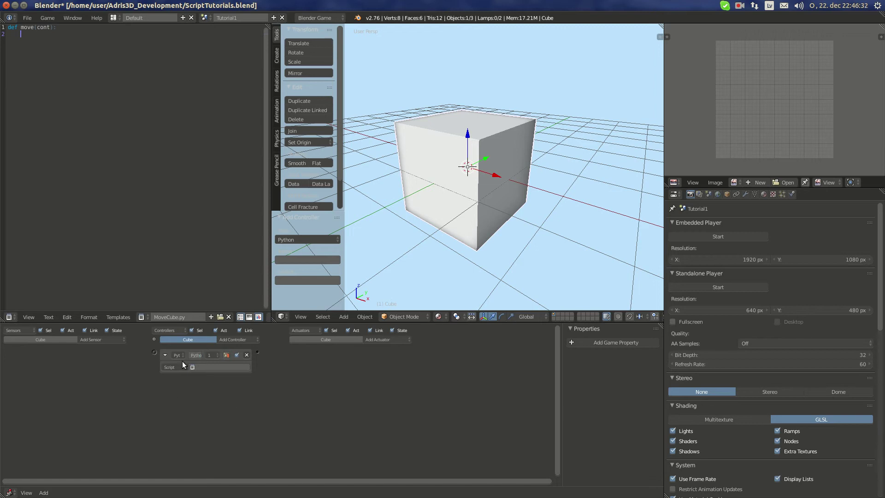
double_click(201, 354)
text(move)
key(Return)
Switch the controller to Module mode and enter 'MoveCube.move' as the module.
click(174, 366)
click(178, 348)
click(216, 367)
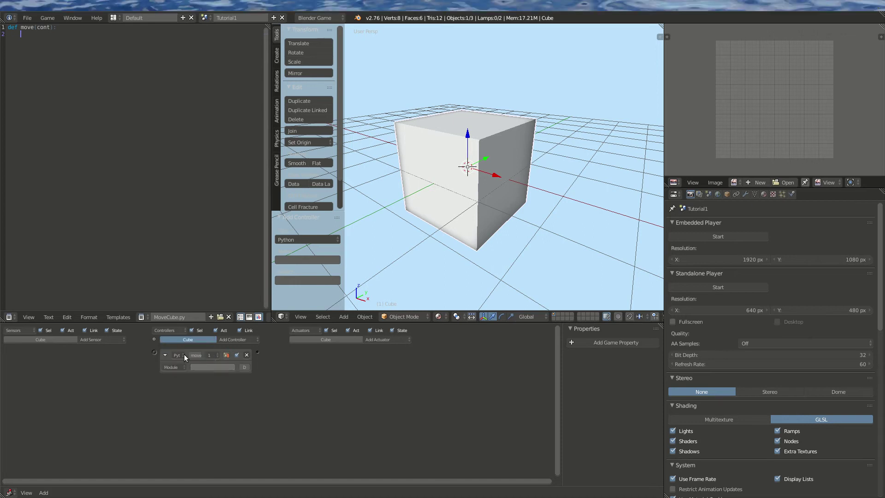
double_click(181, 316)
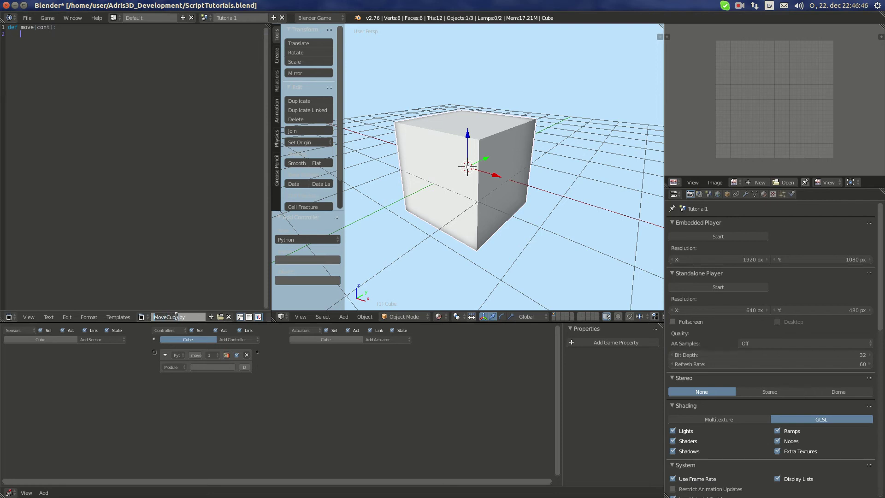
click(203, 366)
text(MoveCube)
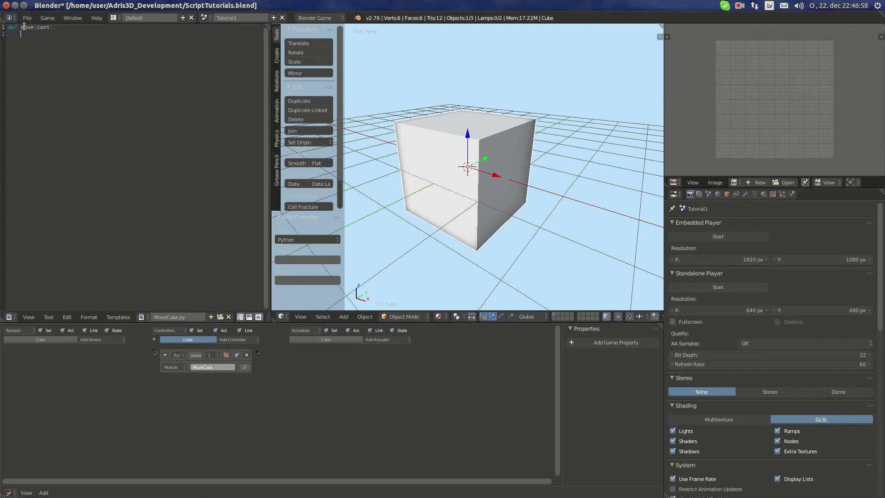
drag(21, 26, 32, 26)
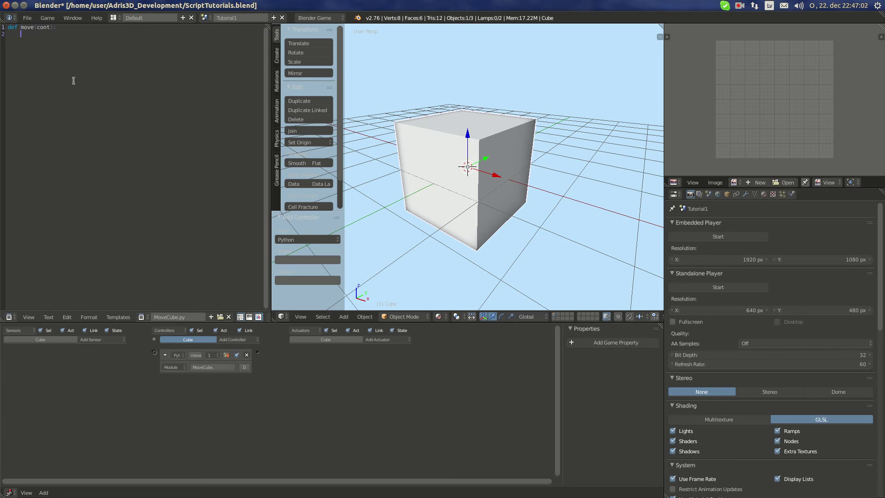
click(223, 372)
text(move)
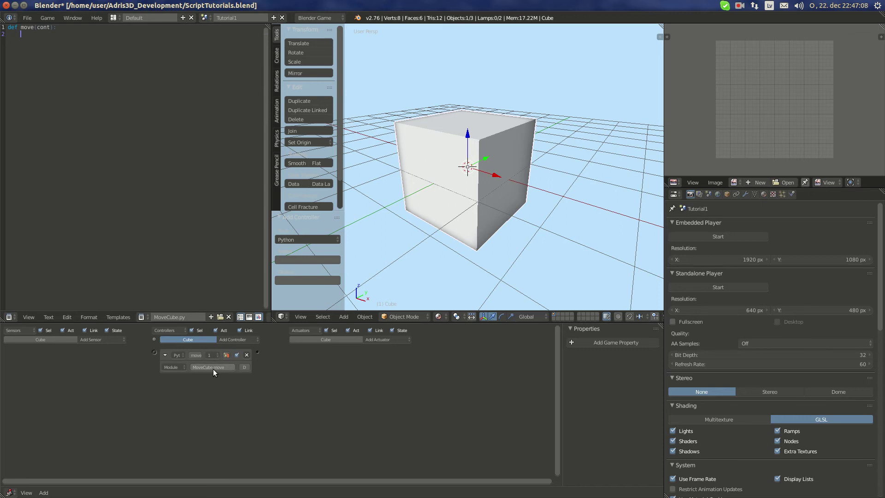
ctrl+scroll(213, 368, up, 2)
ctrl+scroll(284, 391, up, 2)
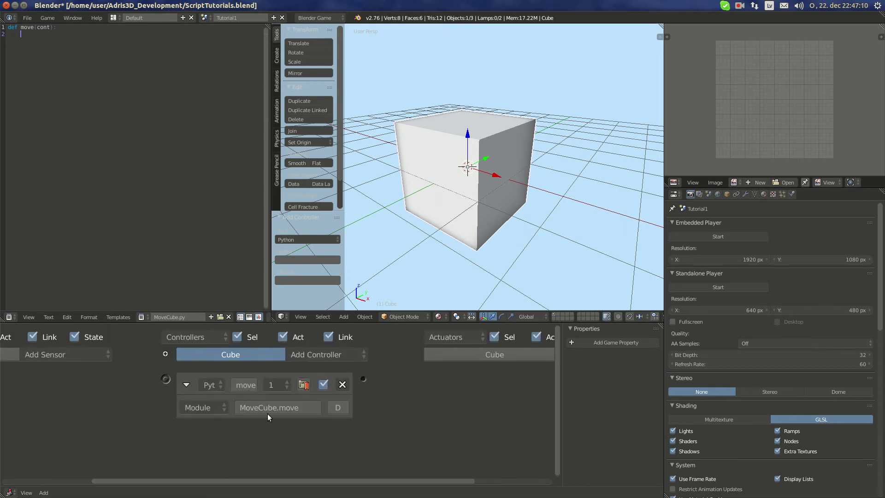
ctrl+scroll(268, 413, down, 2)
ctrl+scroll(267, 409, down, 1)
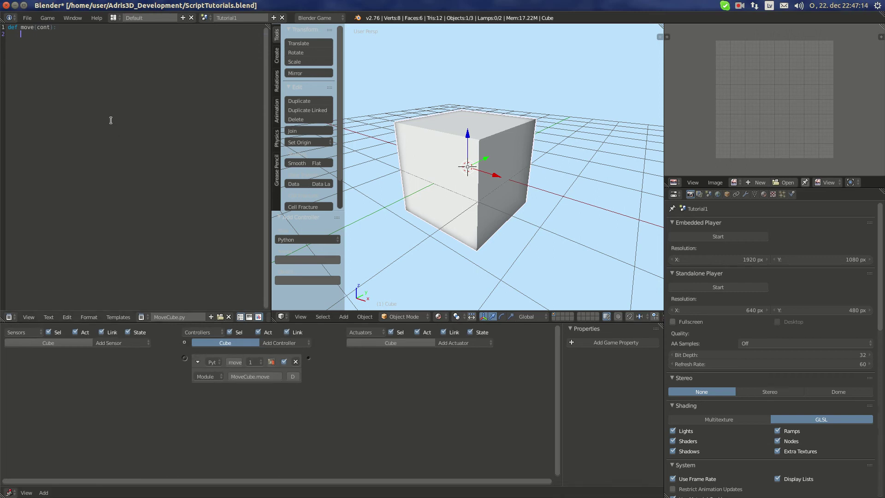
text(own = )
text(cont.)
text(own)
text(er)
text( #)
text(This is the )
text(cube - object that)
text( execu)
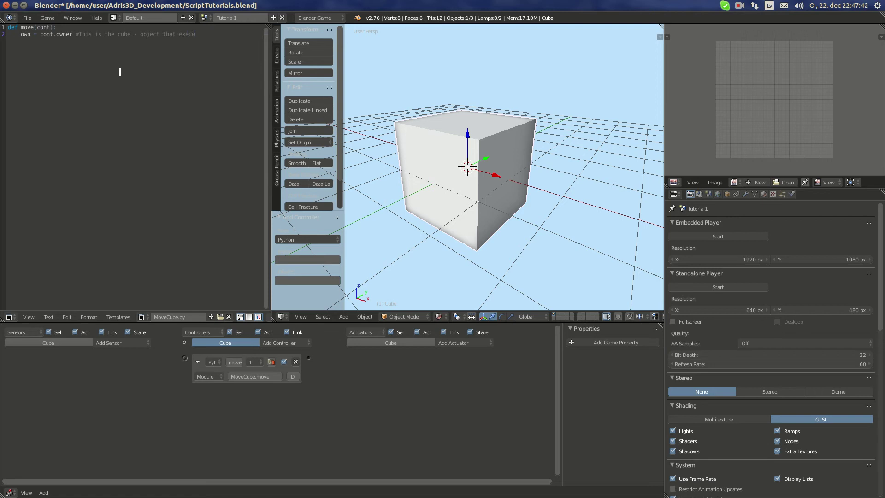
text(tes the )
text(script)
Add a true-pulse Always sensor linked to the move controller, then add a script line.
click(116, 344)
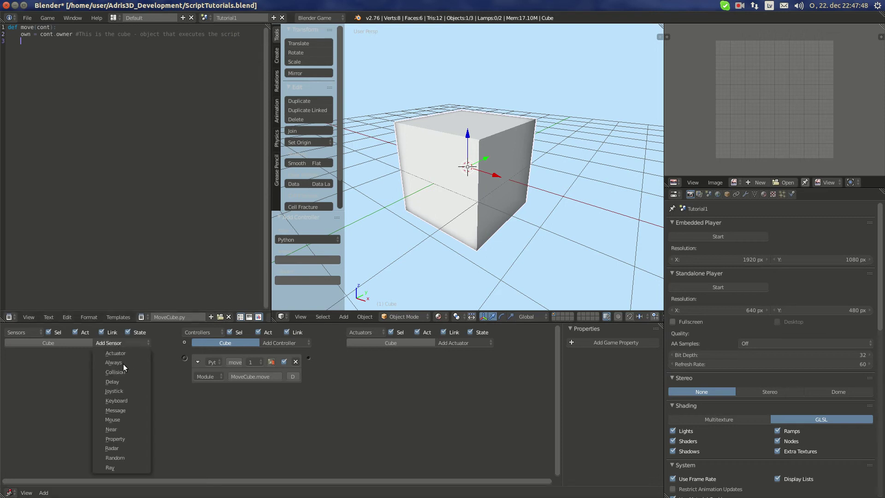
click(123, 363)
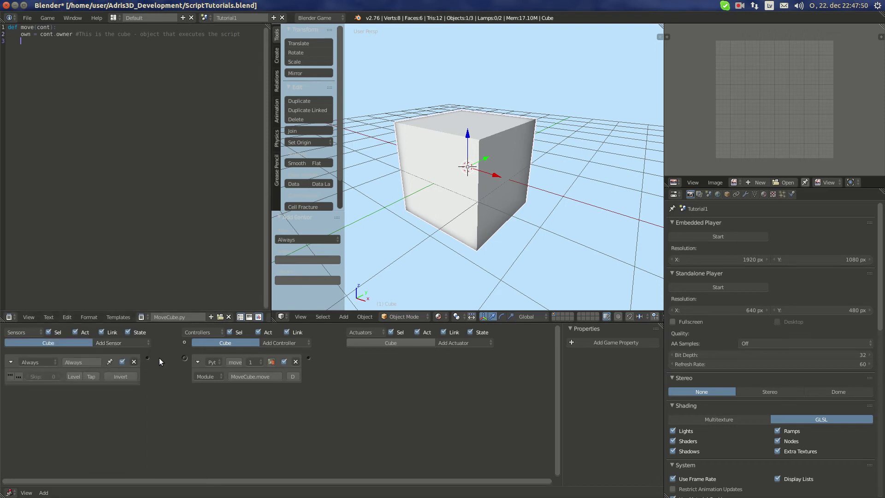
drag(185, 362, 185, 360)
click(12, 376)
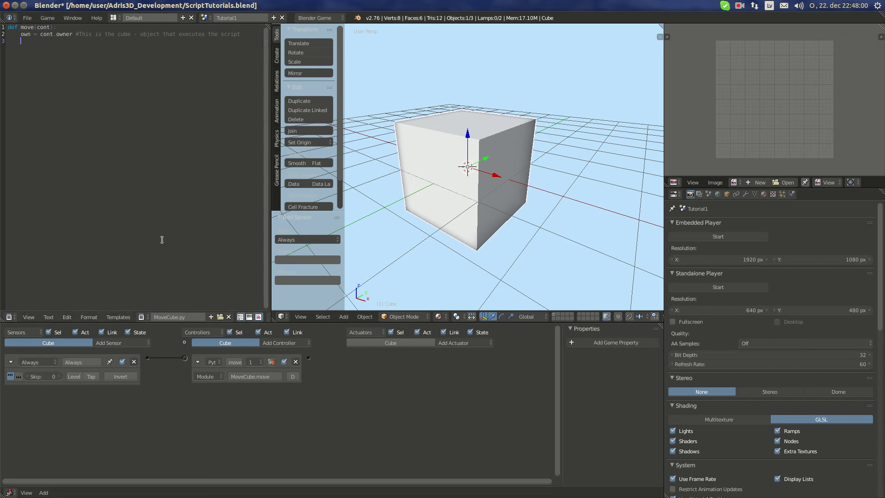
key(Return)
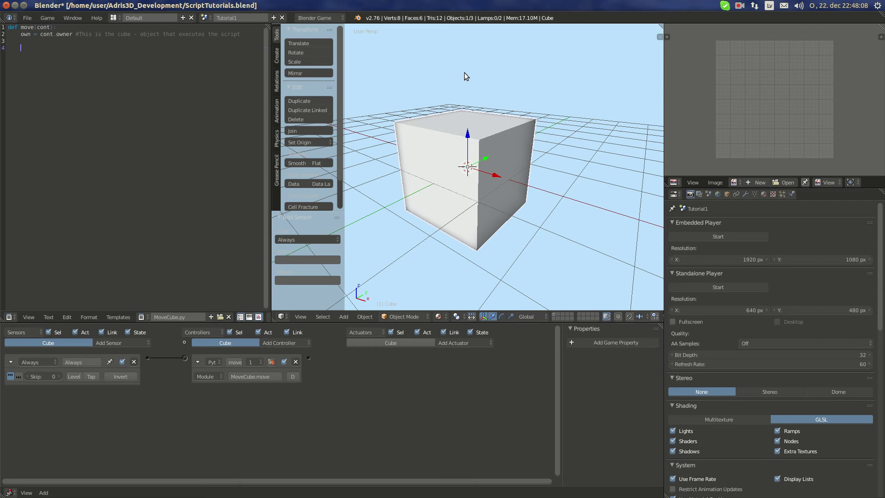
Orbit the viewport to inspect the cube from below and from above.
mouse_move(515, 116)
middle_down()
mouse_move(568, 170)
mouse_move(567, 189)
middle_up()
scroll(568, 171, down, 3)
scroll(543, 186, up, 3)
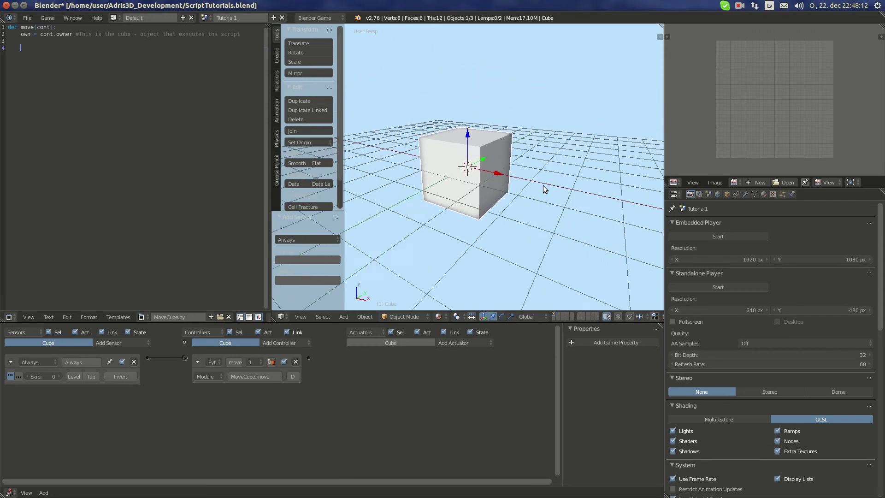
scroll(508, 177, up, 3)
middle_drag(440, 158, 449, 176)
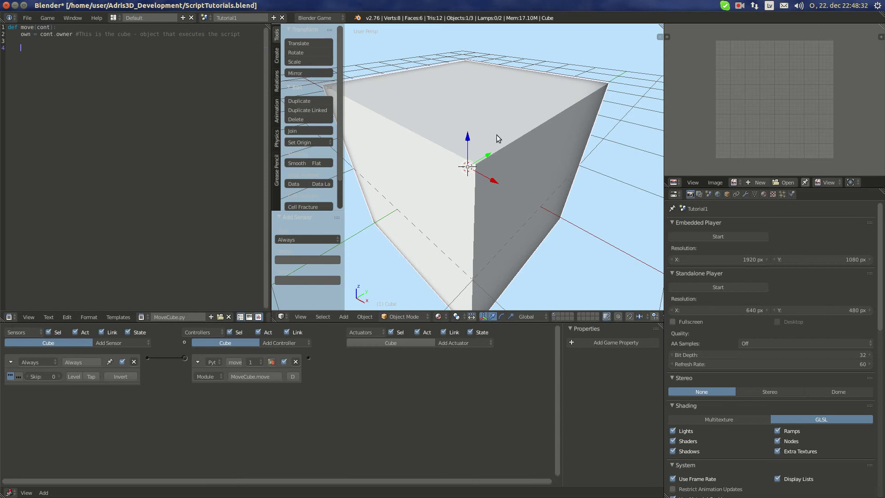
scroll(497, 135, down, 3)
middle_drag(478, 164, 493, 159)
scroll(492, 160, down, 2)
scroll(484, 141, up, 4)
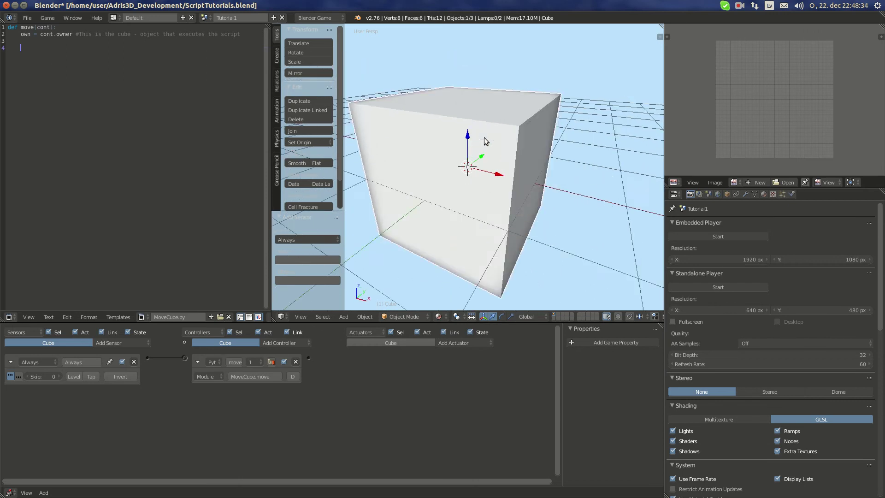
scroll(485, 142, down, 4)
scroll(484, 142, down, 2)
Write own.applyMovement([x, y, z], local) with the comment '# [x, y, z], local(bool)'.
click(136, 115)
text(own)
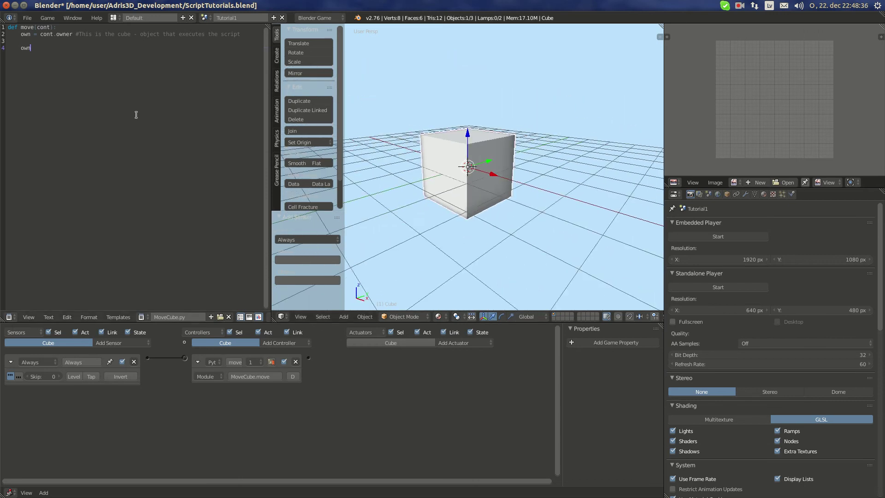
text(.)
text(apply)
text(Movement)
text(([)
text(x, y, )
text(z], )
text(local)
text() )
text(#)
text(, )
text(local()
text(bool))
key(BackSpace)
key(BackSpace)
text())
mouse_move(178, 49)
mouse_down()
mouse_move(146, 47)
mouse_move(171, 47)
mouse_up()
click(220, 49)
Replace the x, y, z placeholders with 0.0, 0.01 and 0.0, fixing the comment.
click(168, 49)
text(z),)
double_click(85, 48)
text(.0)
key(Right)
key(Right)
key(shift+Right)
text(0)
text(.01)
double_click(119, 48)
text(.0)
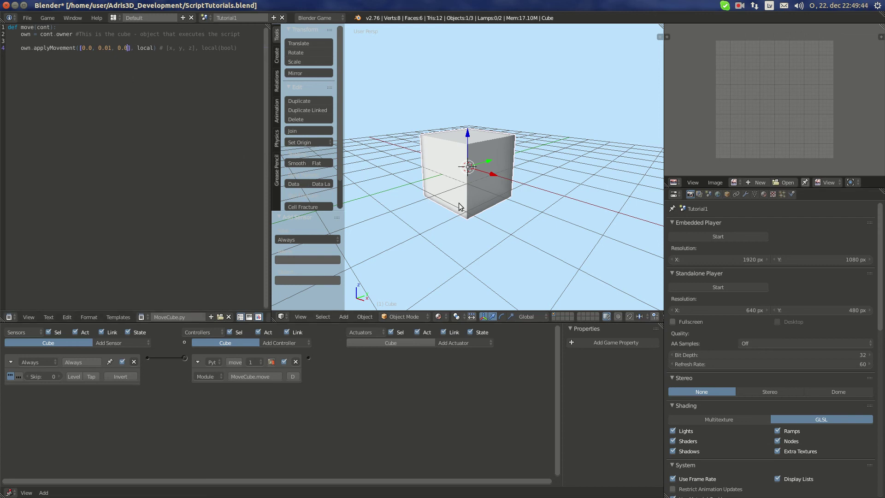
scroll(493, 148, down, 2)
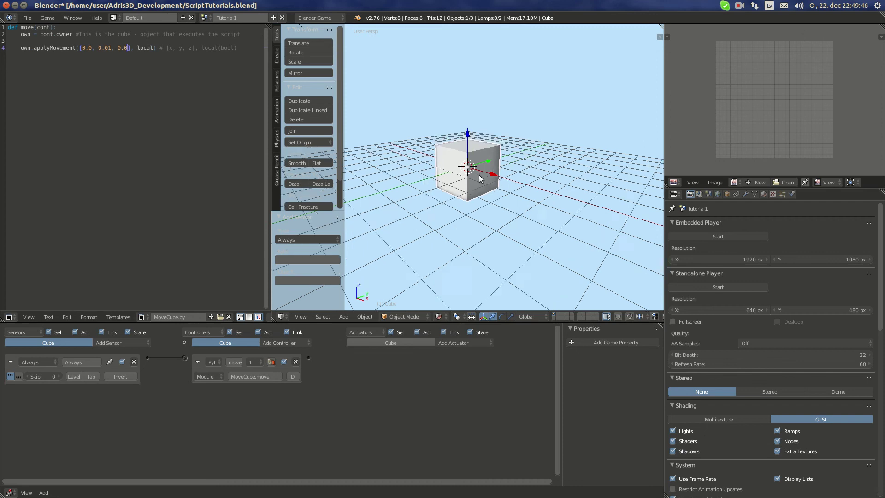
scroll(493, 159, down, 2)
scroll(505, 173, down, 2)
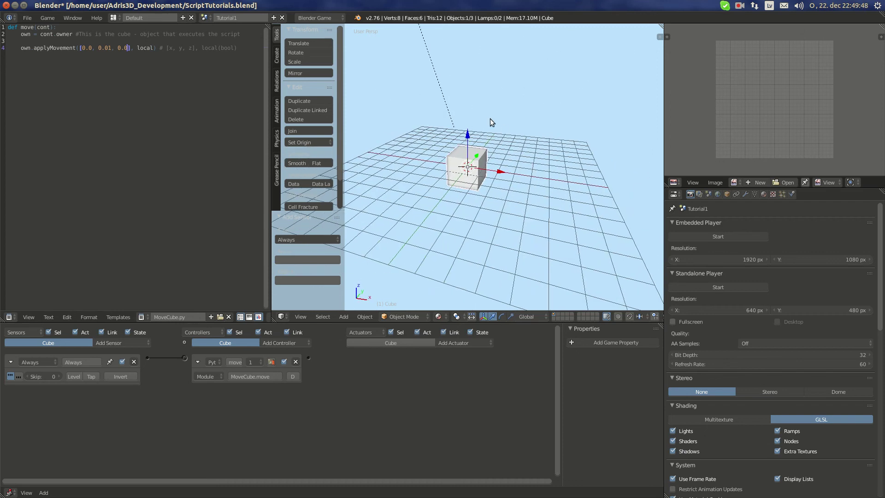
Replace 'local' with False on line 4, then check the cube from front and angled views.
double_click(144, 48)
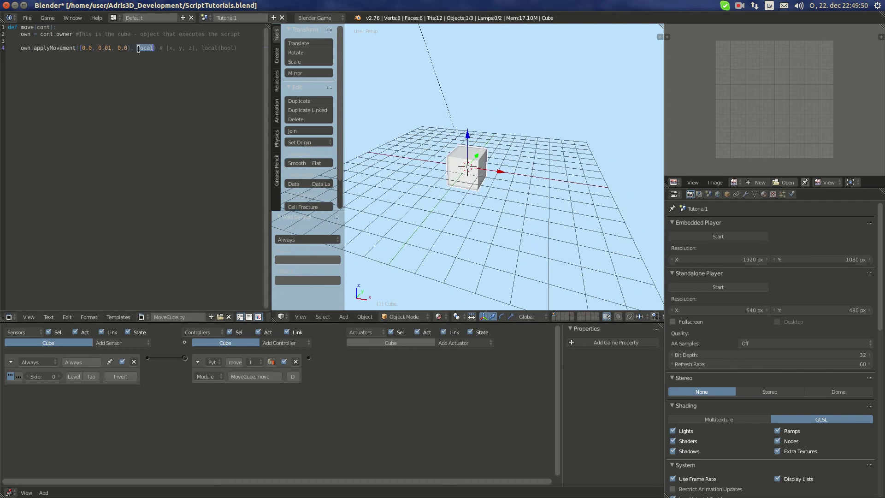
text(False)
middle_drag(449, 170, 575, 115)
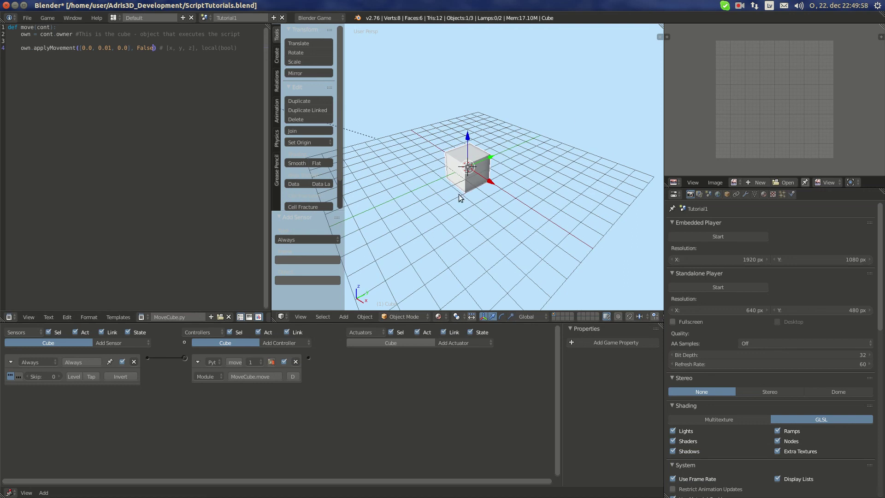
key(KP_1)
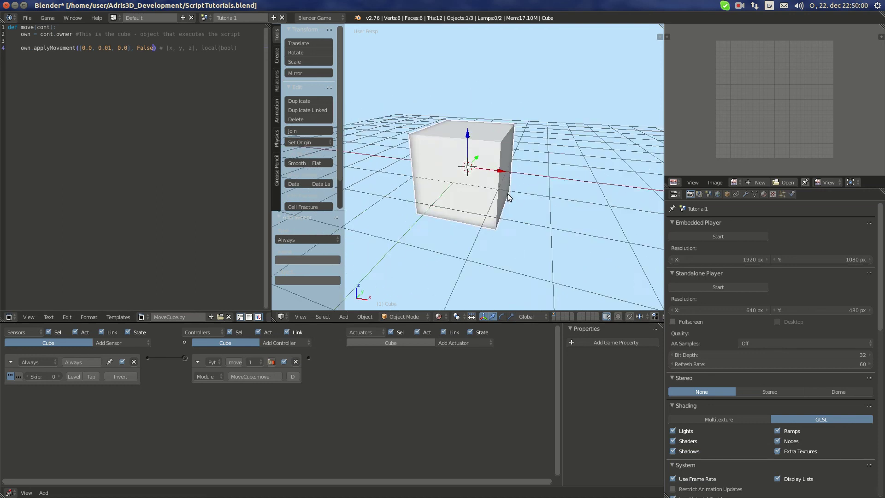
middle_drag(550, 198, 523, 186)
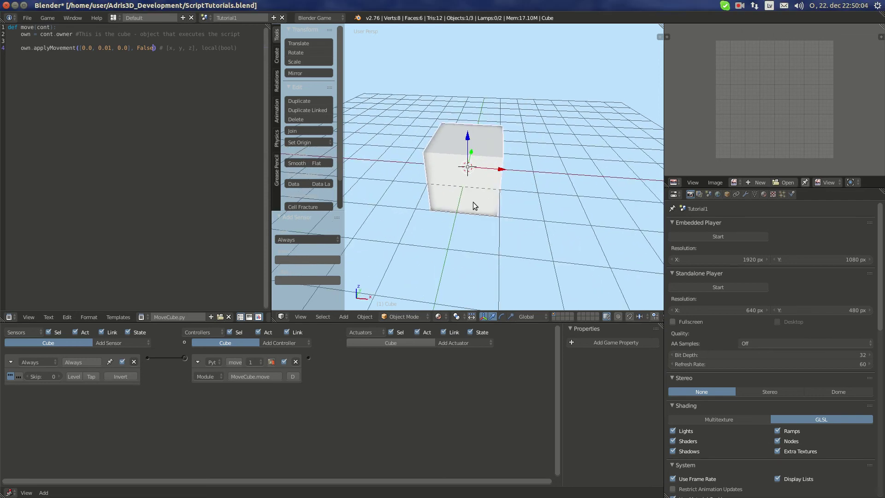
Run the game to test the cube with y speeds of 0.04 and 0.01.
key(p)
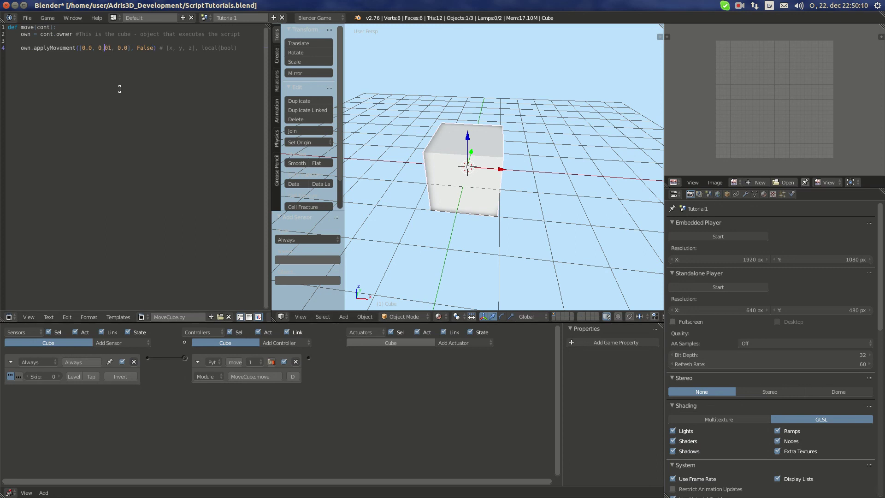
key(Delete)
text(5)
text(p)
key(Escape)
key(BackSpace)
text(4p)
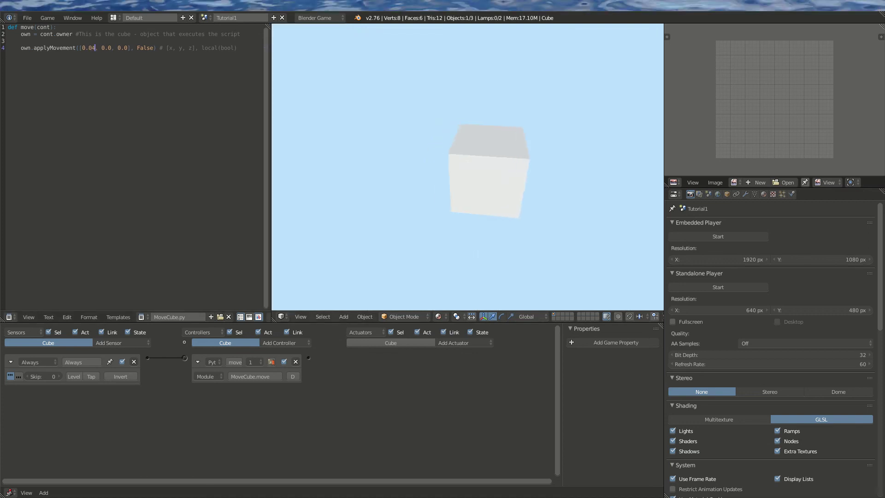
key(Escape)
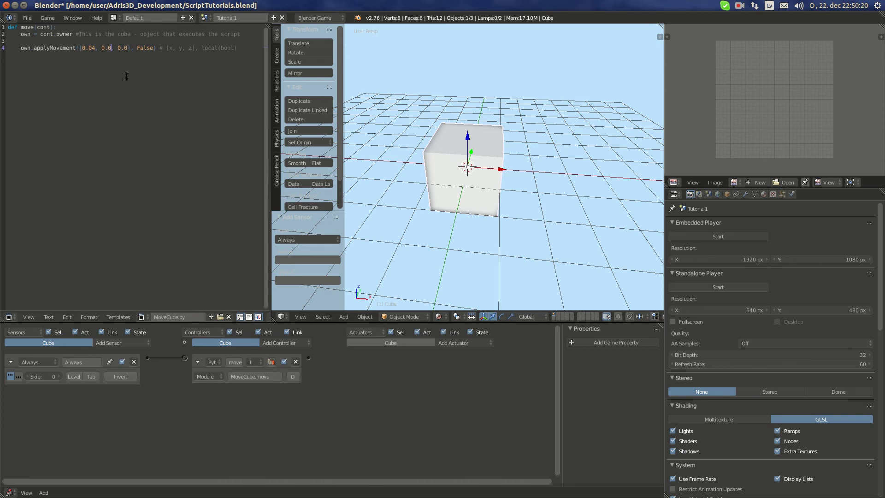
text(1p)
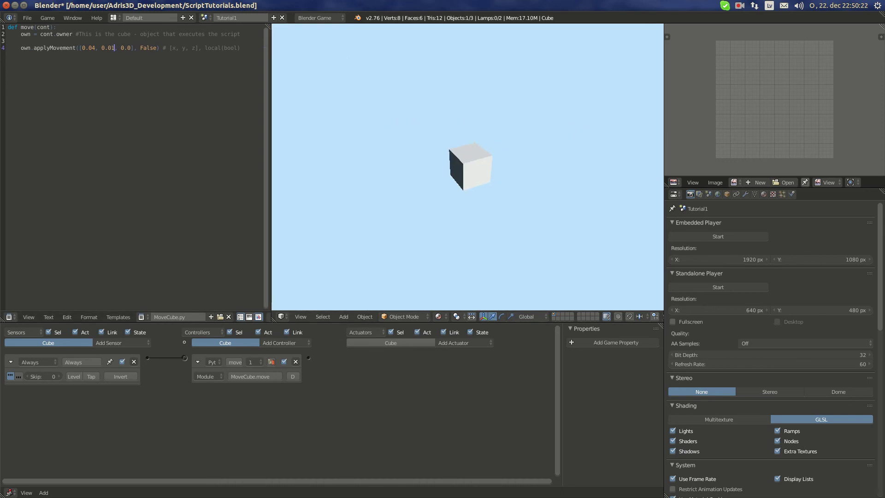
key(Escape)
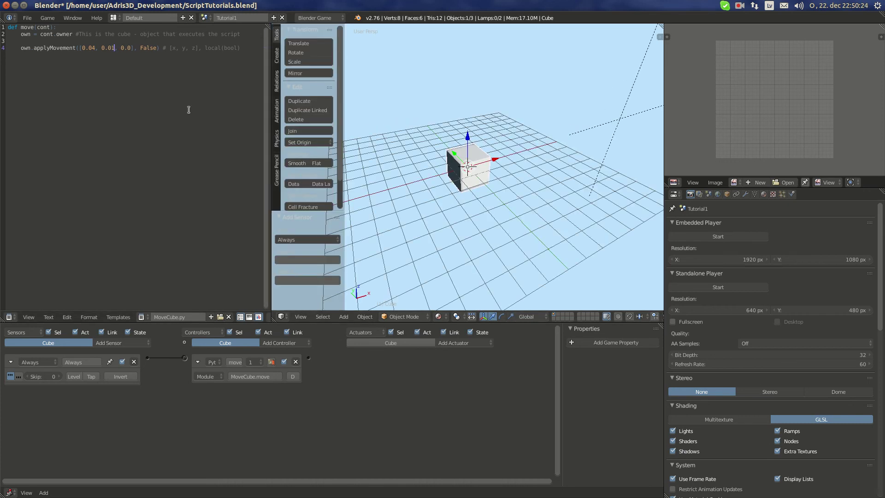
Reset the y speed to 0.0, move the cube 0.05 along x, and test it.
key(BackSpace)
text(4p)
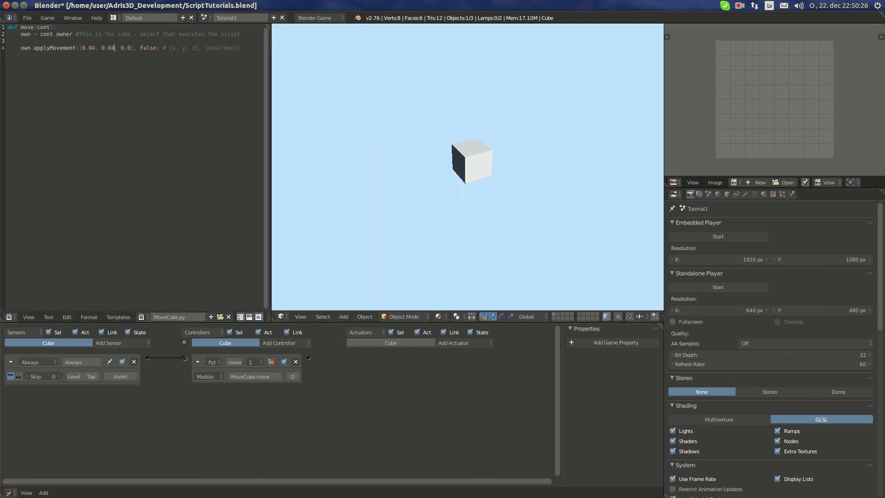
key(Escape)
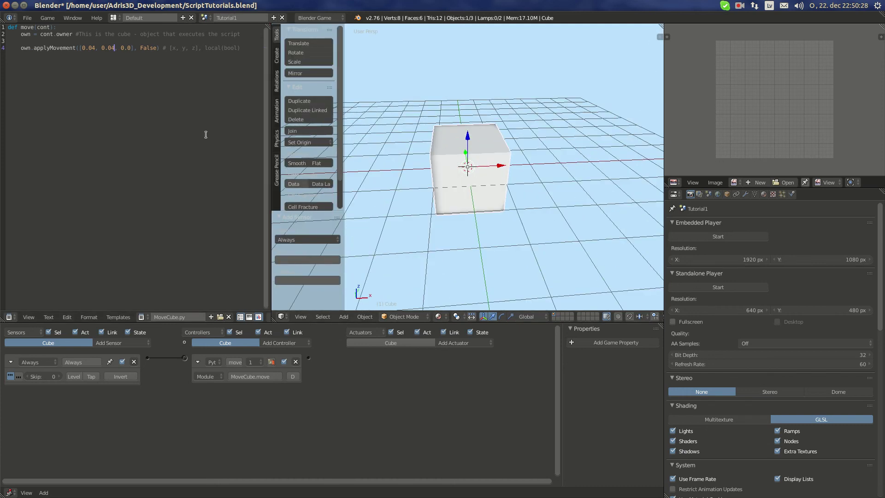
key(BackSpace)
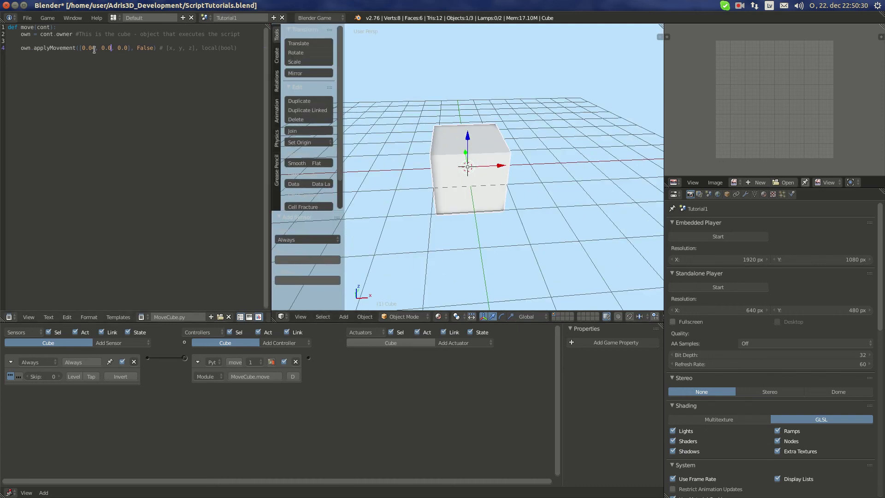
key(BackSpace)
text(5)
middle_drag(525, 159, 546, 173)
key(p)
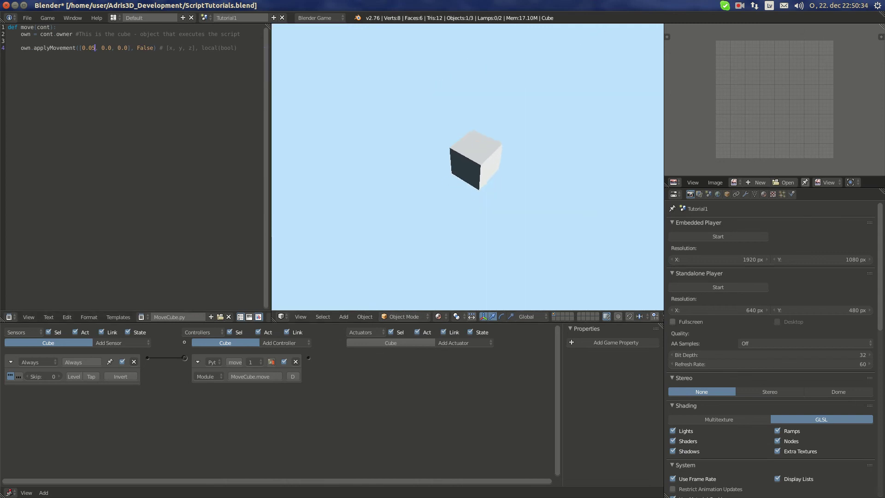
key(Escape)
scroll(484, 173, up, 3)
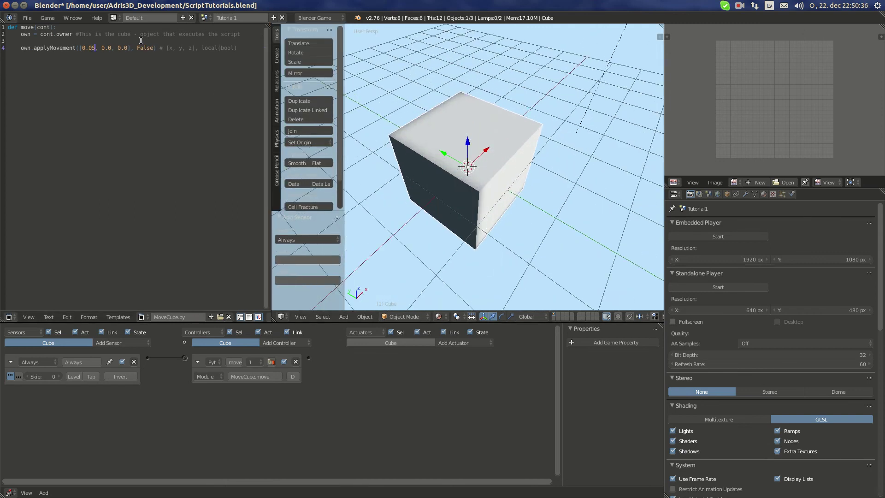
mouse_move(384, 100)
middle_down()
mouse_move(559, 123)
mouse_move(522, 156)
mouse_move(569, 143)
mouse_move(416, 173)
mouse_move(439, 160)
mouse_move(483, 184)
mouse_move(508, 176)
mouse_move(489, 163)
middle_up()
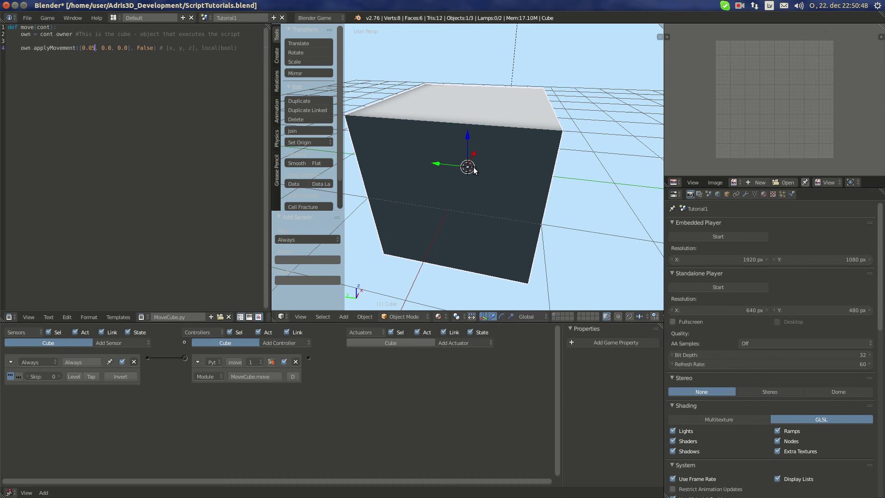
mouse_move(473, 169)
middle_down()
mouse_move(473, 201)
mouse_move(464, 159)
mouse_move(435, 161)
mouse_move(475, 170)
middle_up()
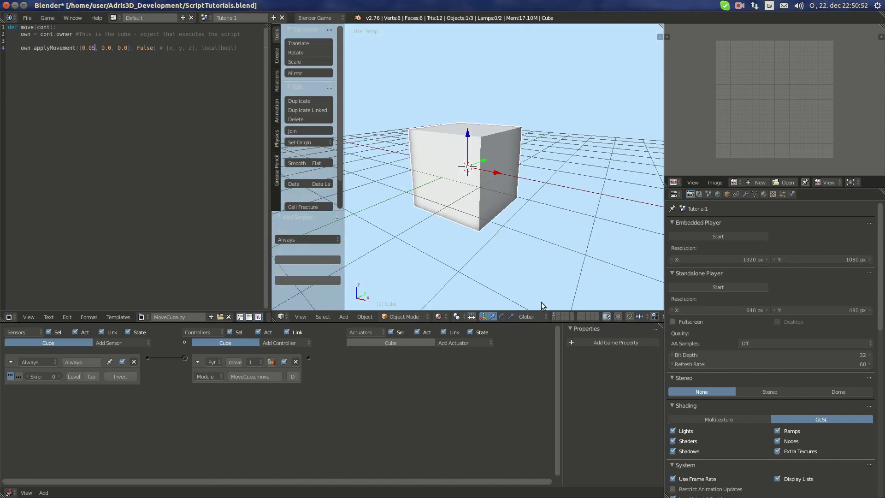
click(532, 315)
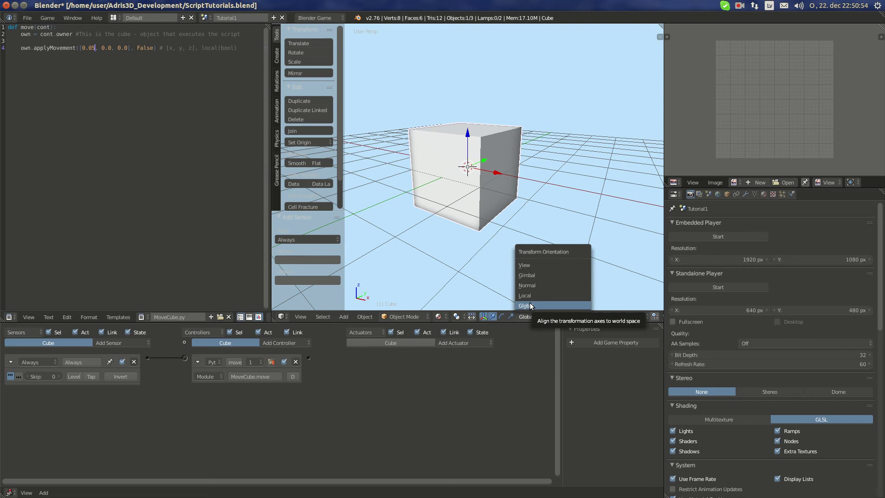
click(530, 306)
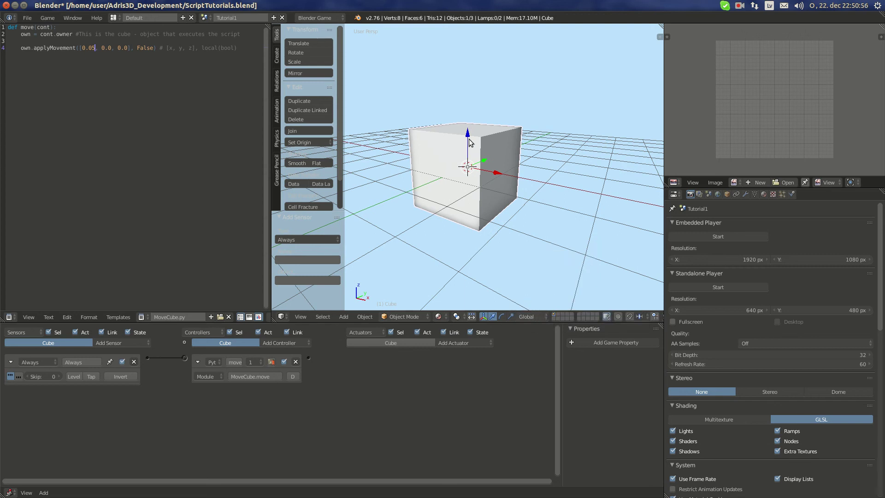
scroll(523, 171, down, 3)
middle_drag(523, 171, 508, 164)
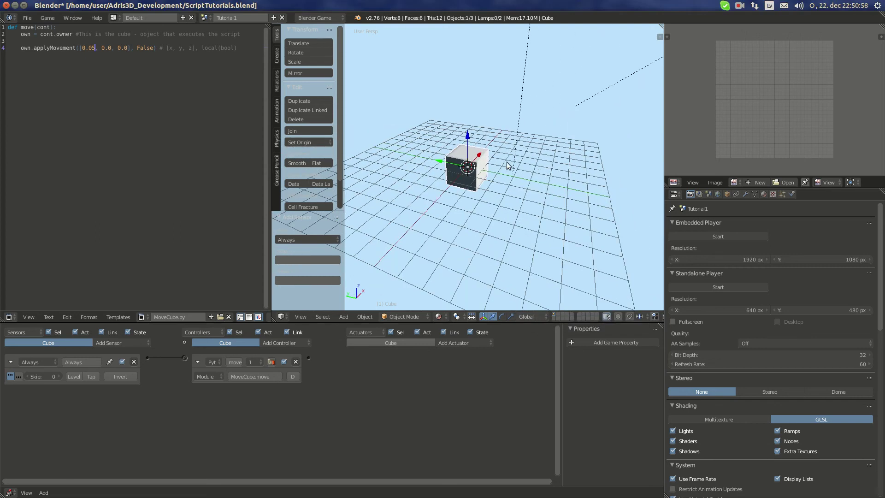
key(r)
click(498, 242)
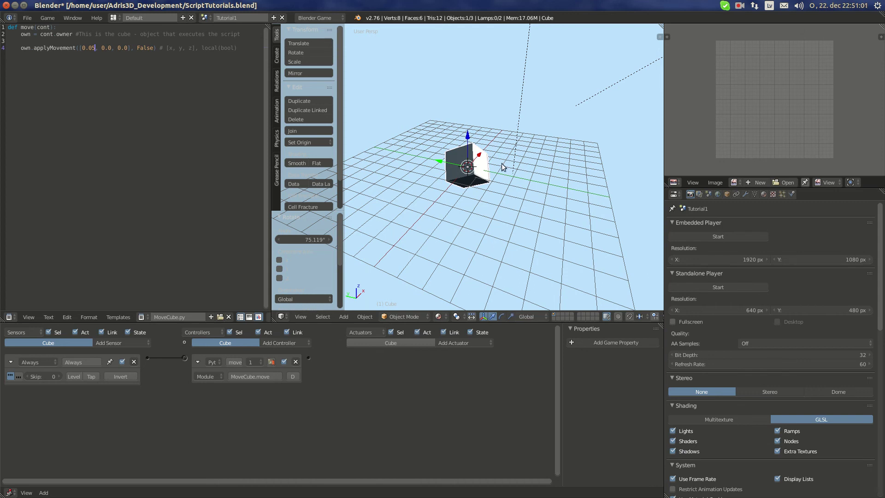
key(p)
key(Escape)
key(ctrl+z)
scroll(477, 135, up, 5)
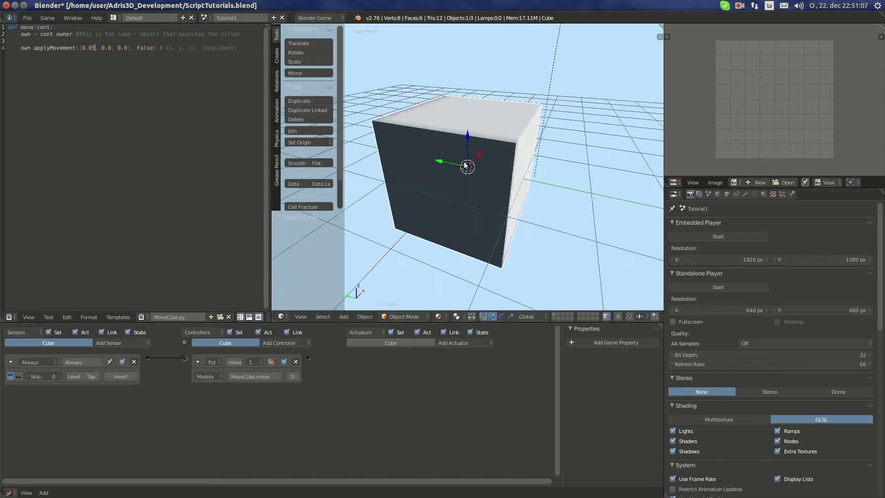
scroll(477, 135, down, 4)
mouse_move(477, 138)
middle_down()
mouse_move(470, 159)
mouse_move(464, 154)
middle_up()
scroll(466, 158, up, 3)
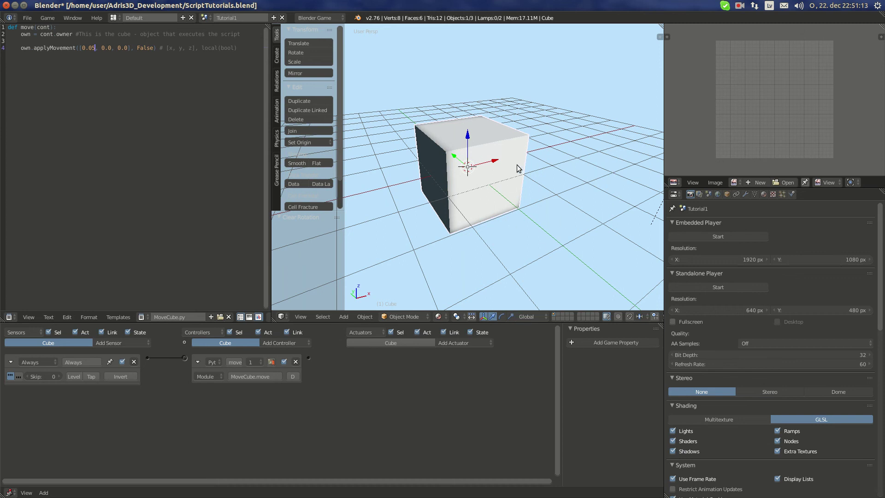
Change the applyMovement flag from False to True and tilt the cube about 46°.
double_click(144, 48)
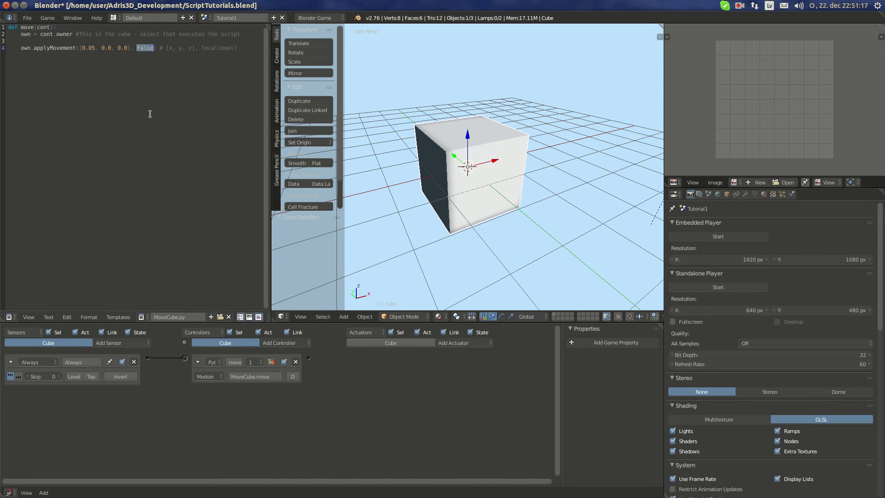
text(True)
middle_drag(484, 173, 515, 188)
key(r)
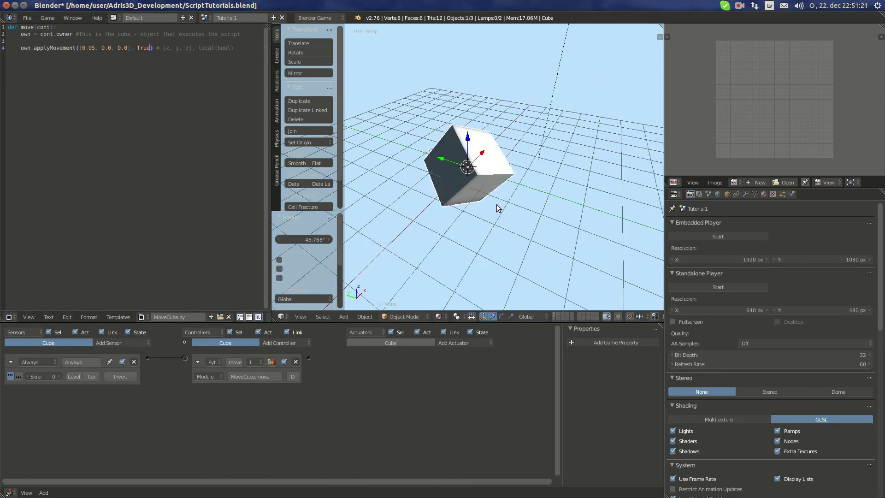
click(484, 186)
Run the game from the front view to test local movement of the tilted cube.
key(KP_1)
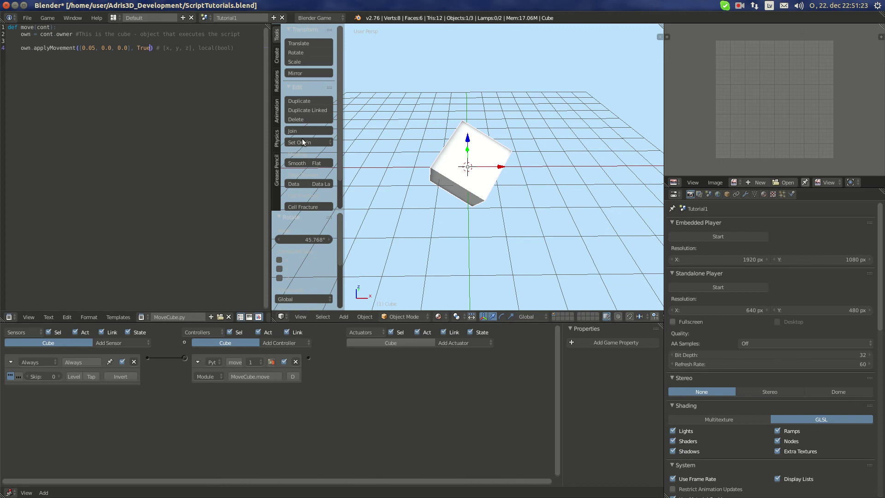
middle_drag(477, 179, 519, 192)
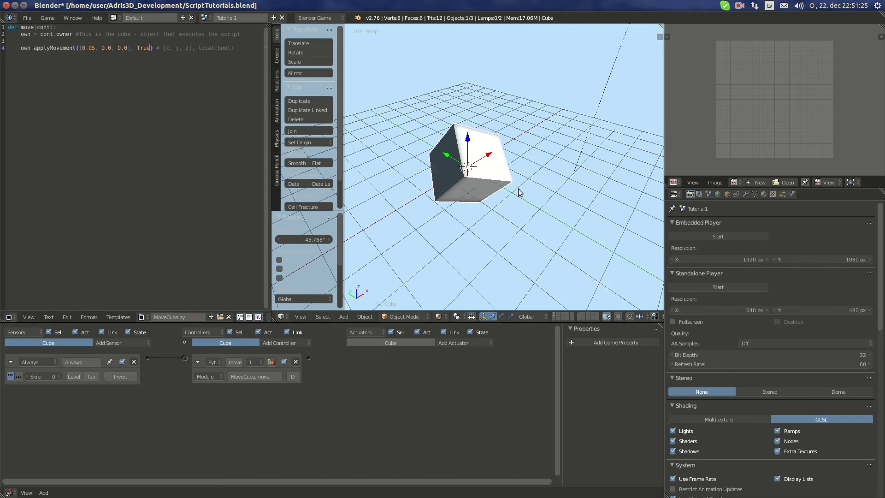
key(p)
key(Escape)
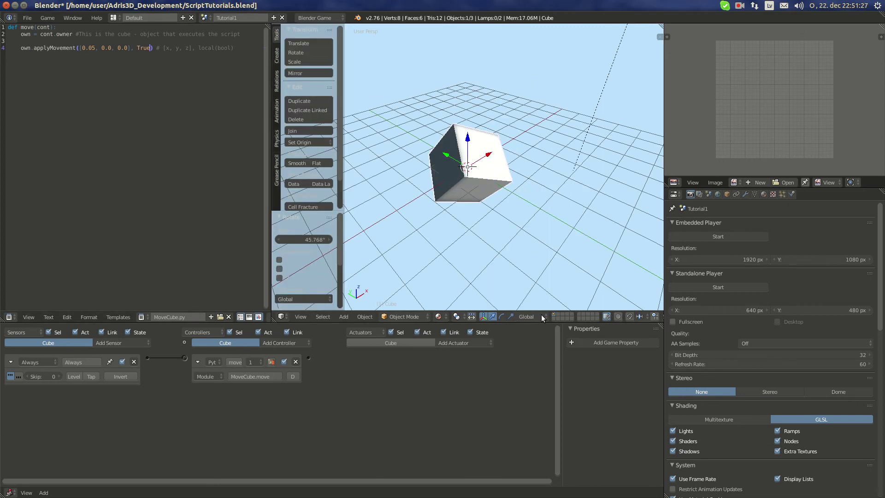
Set the Transform Orientation to Local and run the game again.
click(527, 317)
click(546, 295)
mouse_move(512, 228)
middle_down()
mouse_move(478, 212)
mouse_move(553, 191)
mouse_move(459, 170)
mouse_move(546, 204)
mouse_move(469, 209)
middle_up()
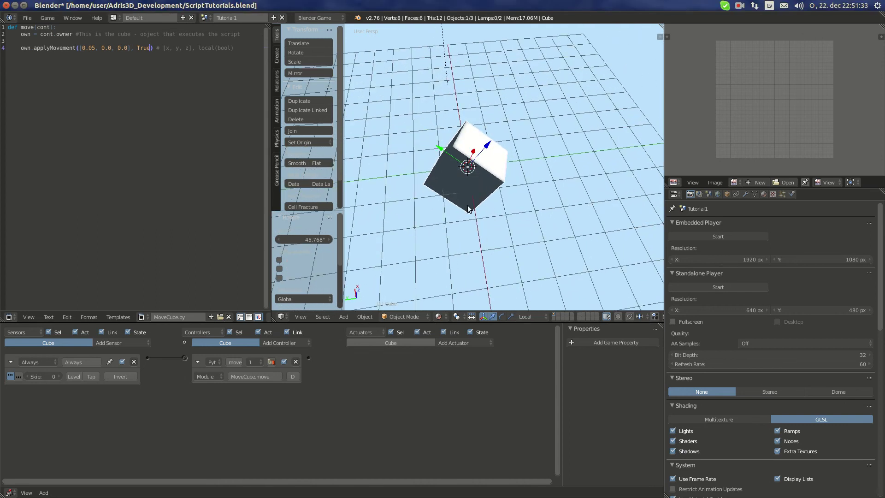
key(p)
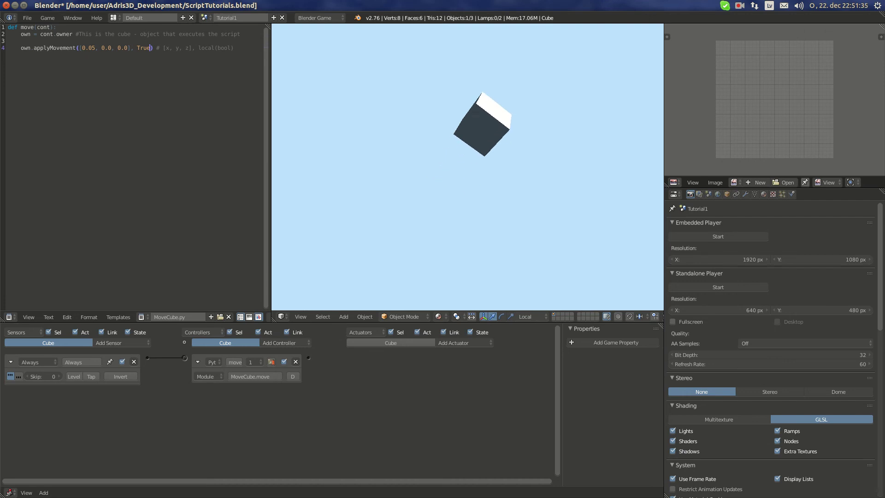
key(Escape)
scroll(513, 165, down, 3)
middle_drag(513, 166, 490, 166)
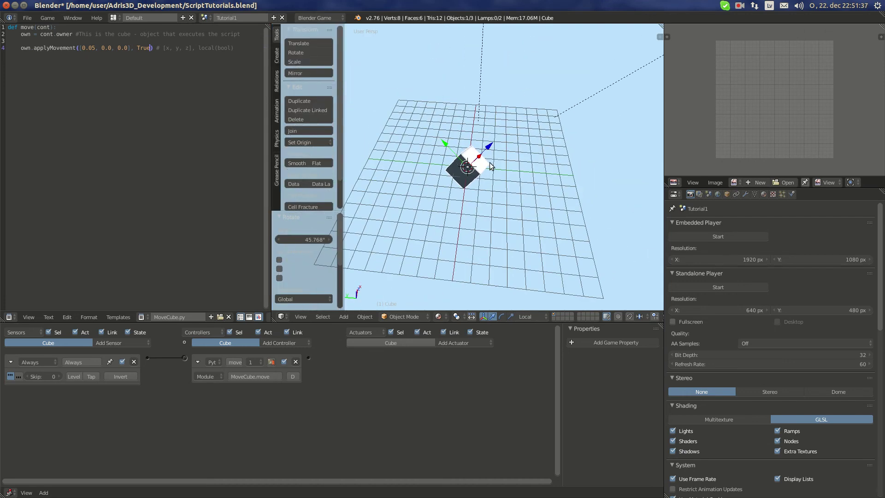
Clear the cube's rotation with Alt+R and return the Transform Orientation to Global.
key(alt+r)
click(528, 317)
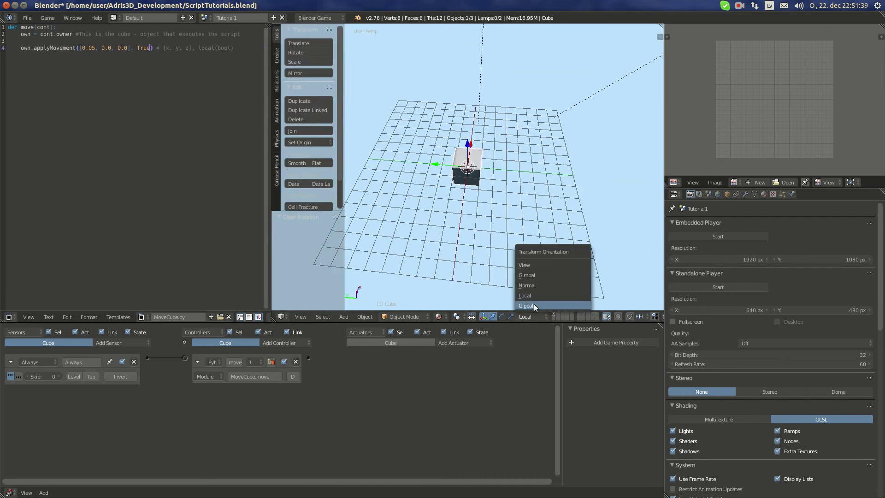
scroll(430, 161, up, 4)
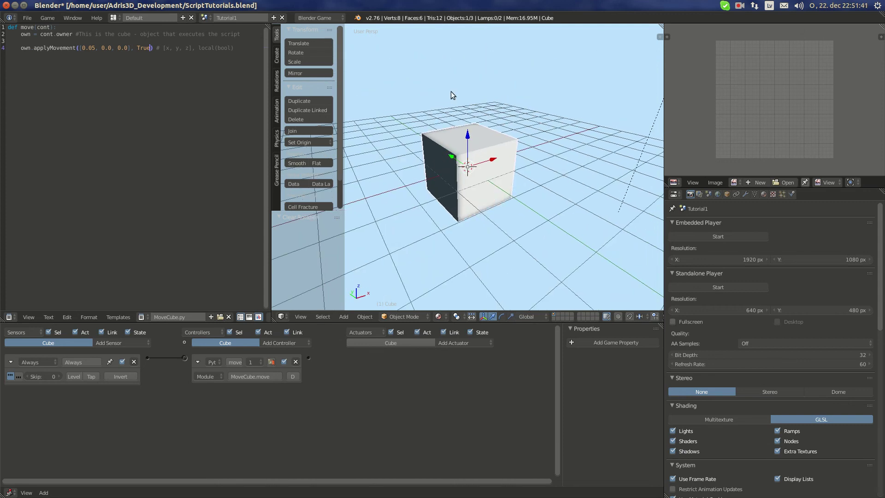